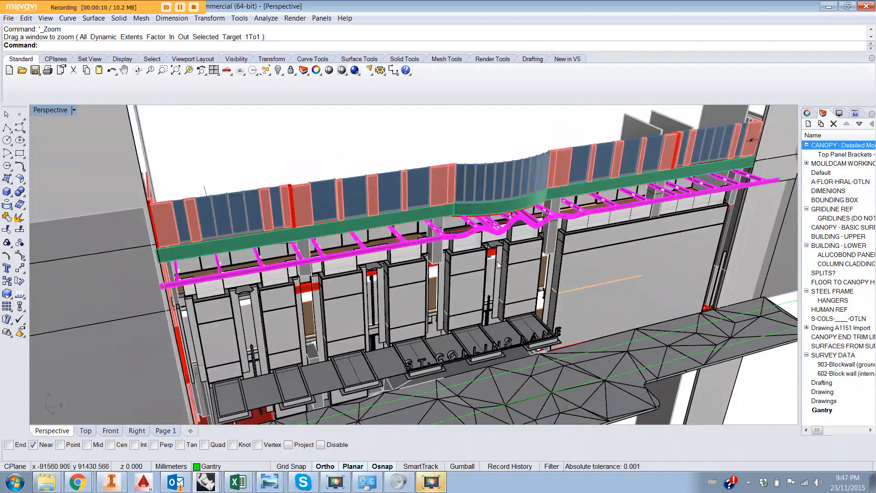
# - Zoom to the angle bracket on the first cross beam at the gantry's end and view it face-on
pyautogui.moveTo(431, 276); pyautogui.dragTo(368, 274, button='right')
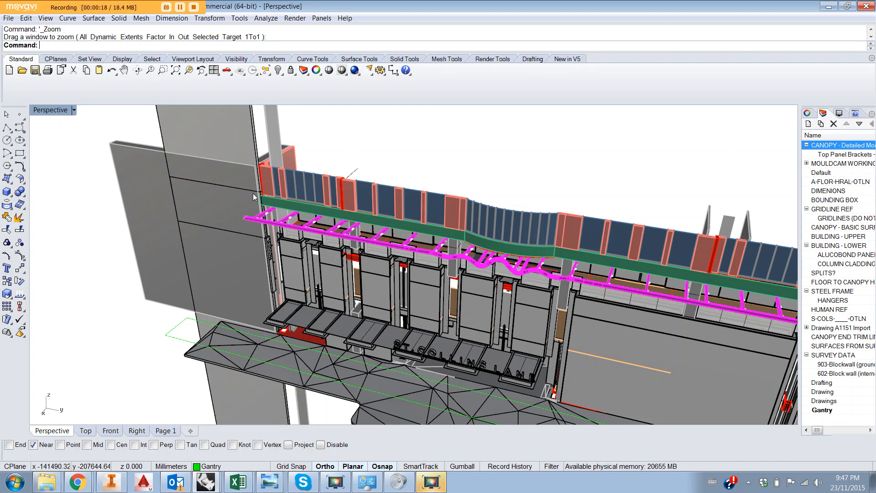
pyautogui.scroll(5, 267, 219)
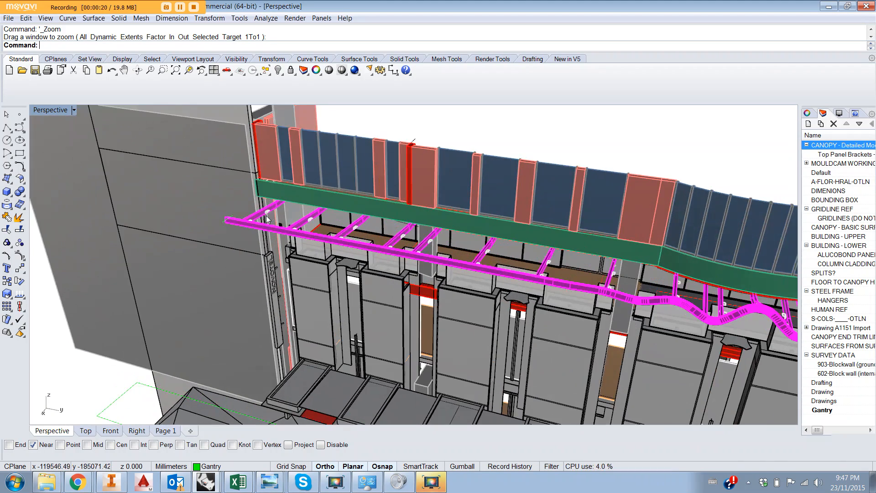
pyautogui.scroll(6, 265, 213)
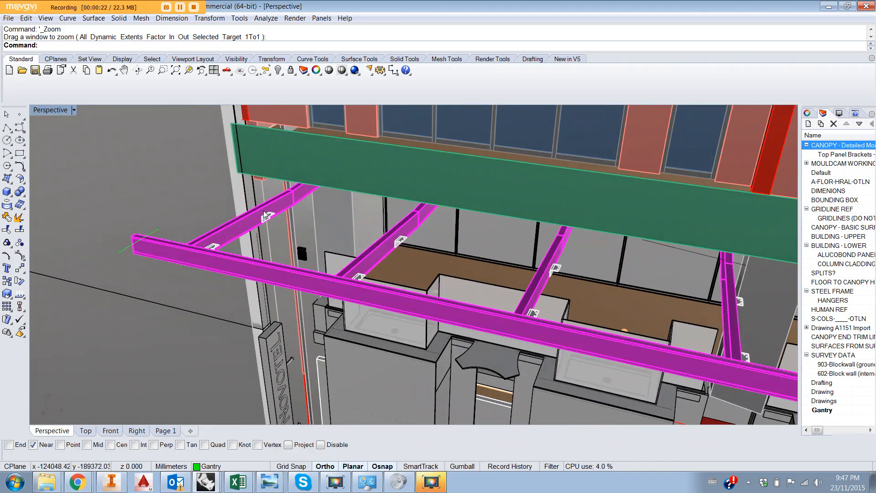
pyautogui.scroll(2, 271, 222)
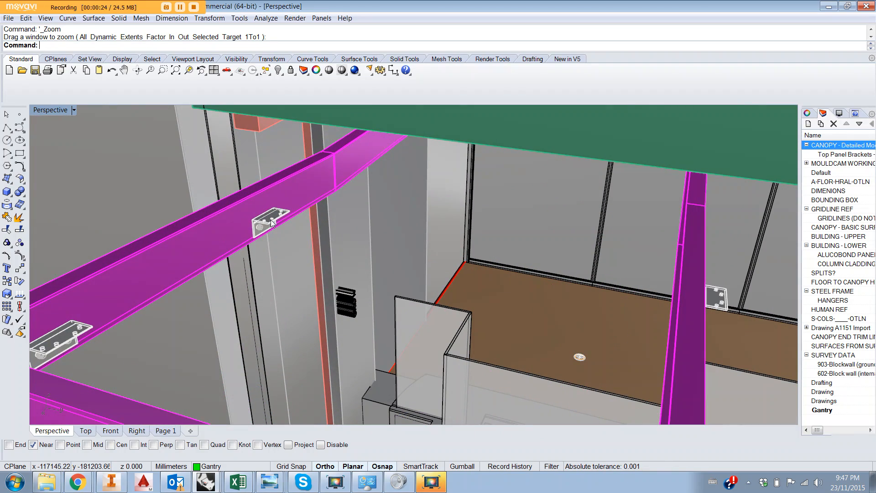
pyautogui.click(270, 222)
pyautogui.rightClick(270, 223)
pyautogui.write('z')
pyautogui.press('Return')
pyautogui.write('s')
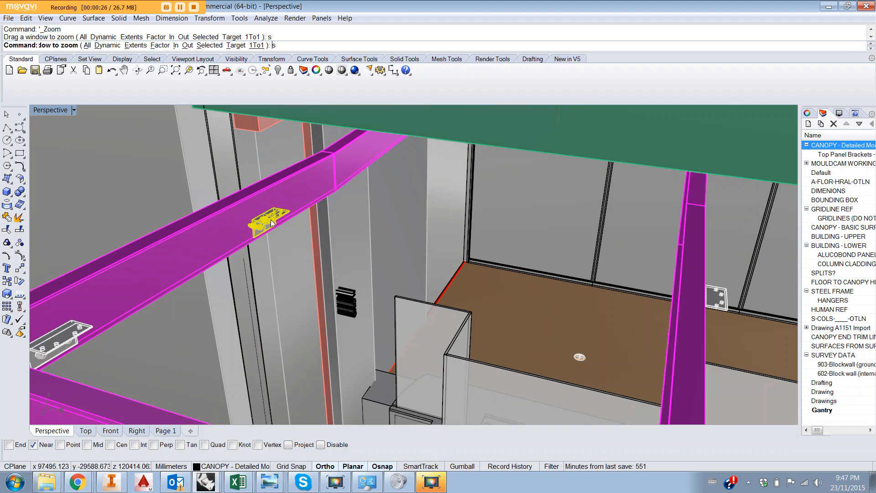
pyautogui.press('Return')
pyautogui.press('Escape')
pyautogui.moveTo(271, 233); pyautogui.dragTo(265, 231, button='right')
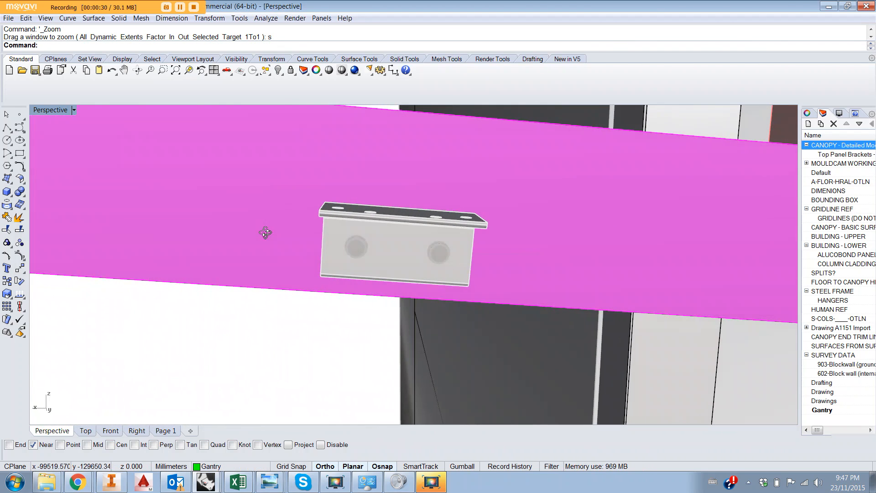
# - Open the bracket's block for editing and hide the bolt, washer and nut parts at both holes
pyautogui.click(366, 215)
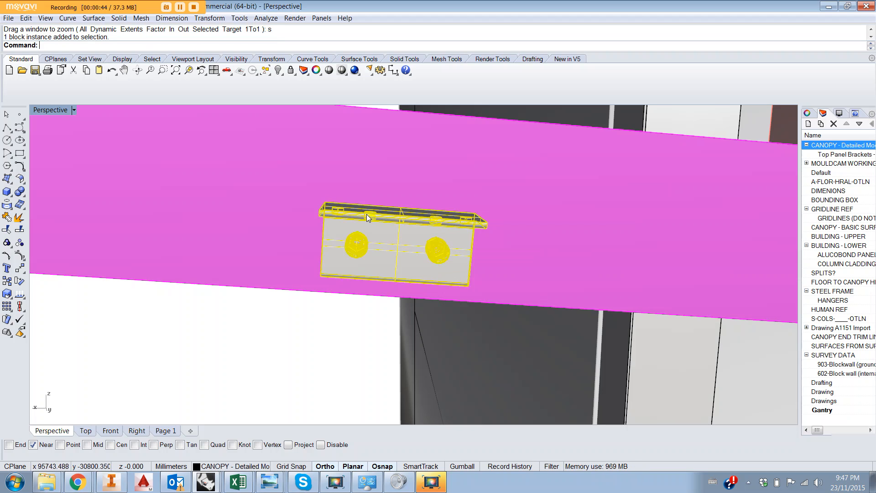
pyautogui.doubleClick(367, 215)
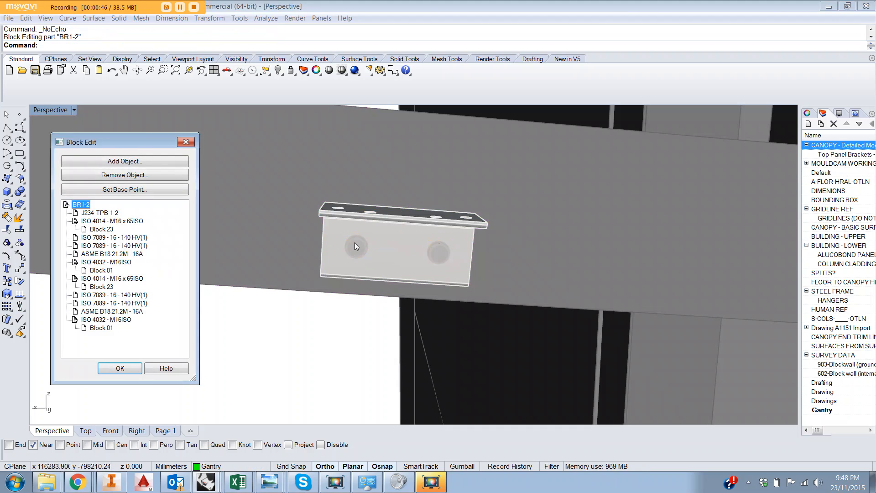
pyautogui.click(356, 245)
pyautogui.click(360, 247)
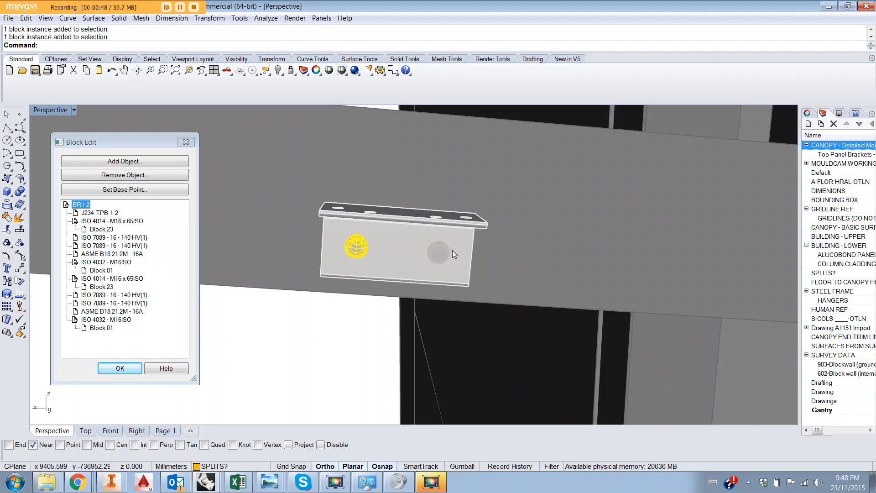
pyautogui.scroll(3, 453, 250)
pyautogui.click(434, 239)
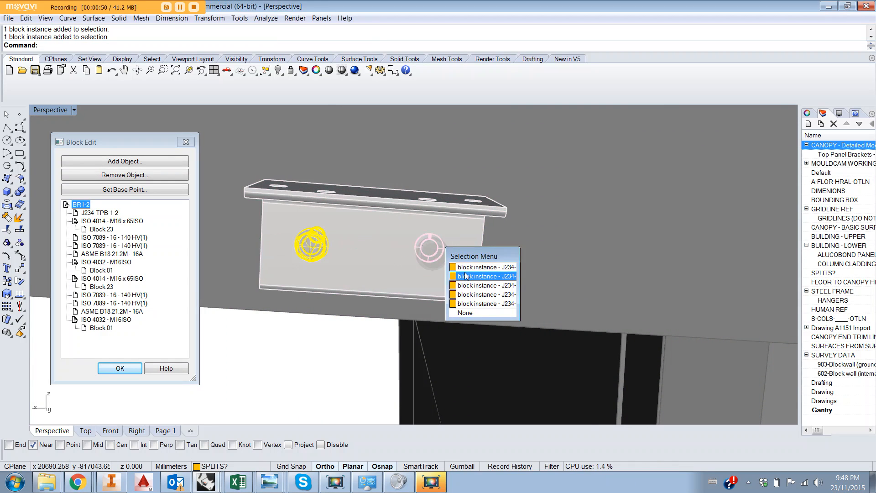
pyautogui.click(466, 275)
pyautogui.click(448, 255)
pyautogui.click(475, 284)
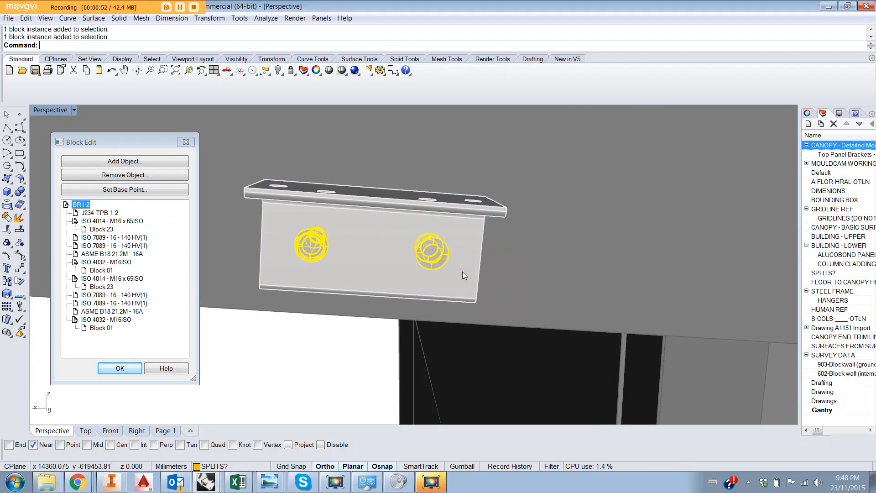
pyautogui.hotkey('ctrl', 'h')
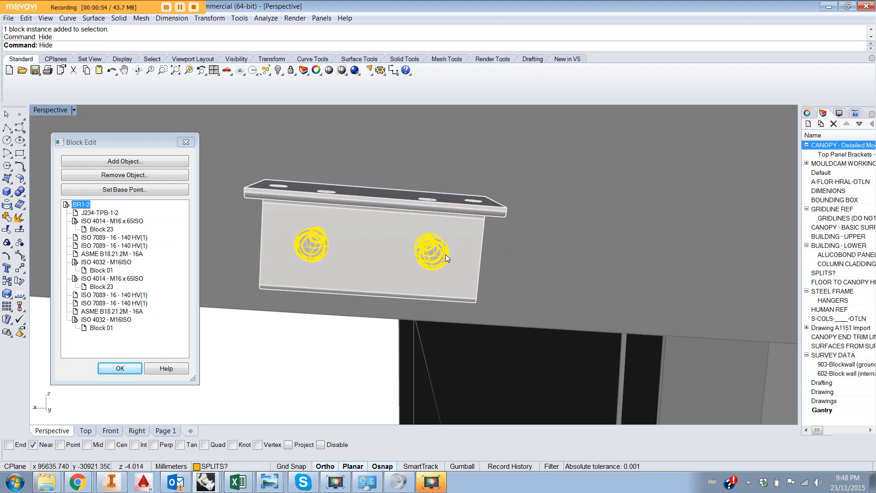
# - Examine the bracket's slotted holes against the round holes in the beam behind them
pyautogui.moveTo(432, 281); pyautogui.dragTo(429, 265, button='right')
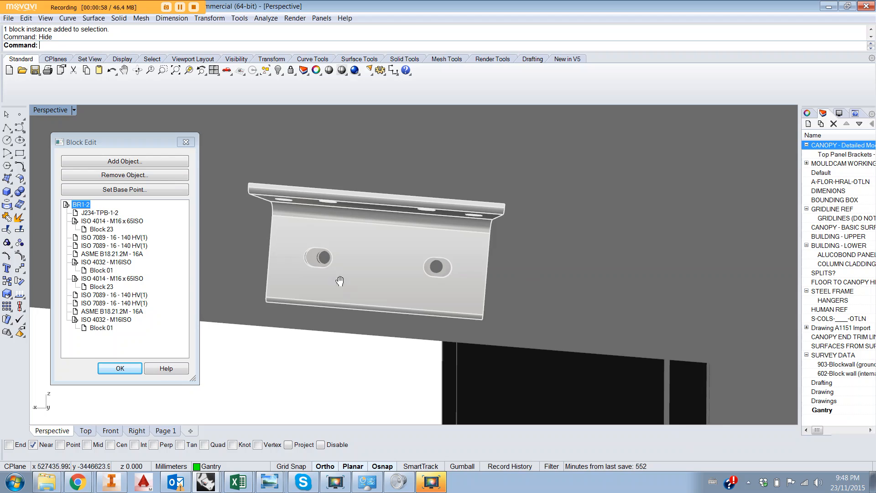
pyautogui.keyDown('shift'); pyautogui.moveTo(340, 281); pyautogui.dragTo(394, 274, button='right'); pyautogui.keyUp('shift')
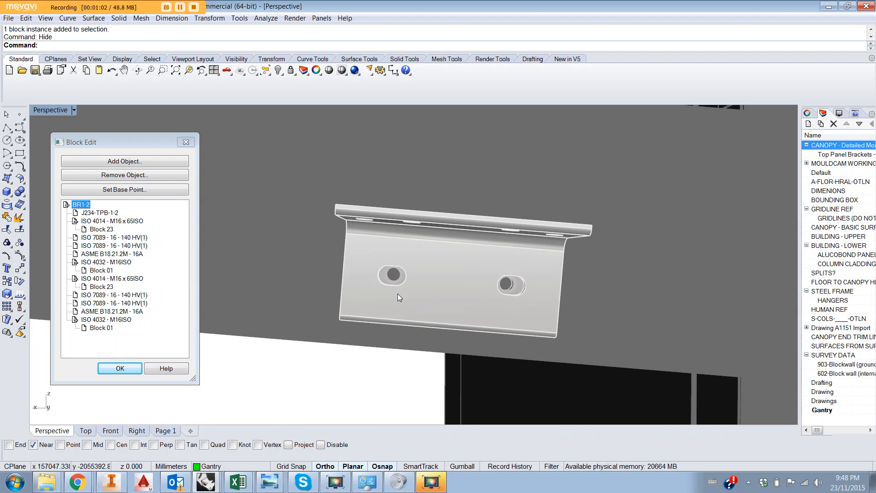
pyautogui.keyDown('shift'); pyautogui.moveTo(489, 302); pyautogui.dragTo(377, 280, button='right'); pyautogui.keyUp('shift')
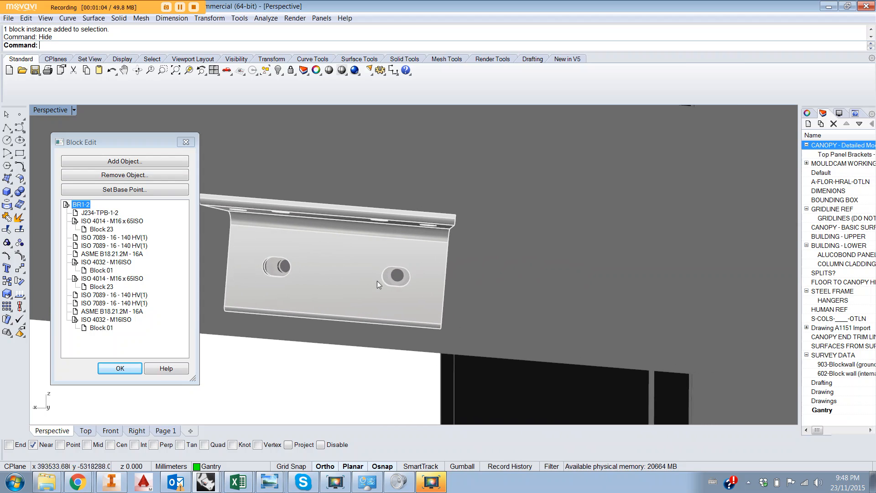
pyautogui.keyDown('shift'); pyautogui.moveTo(325, 285); pyautogui.dragTo(390, 267, button='right'); pyautogui.keyUp('shift')
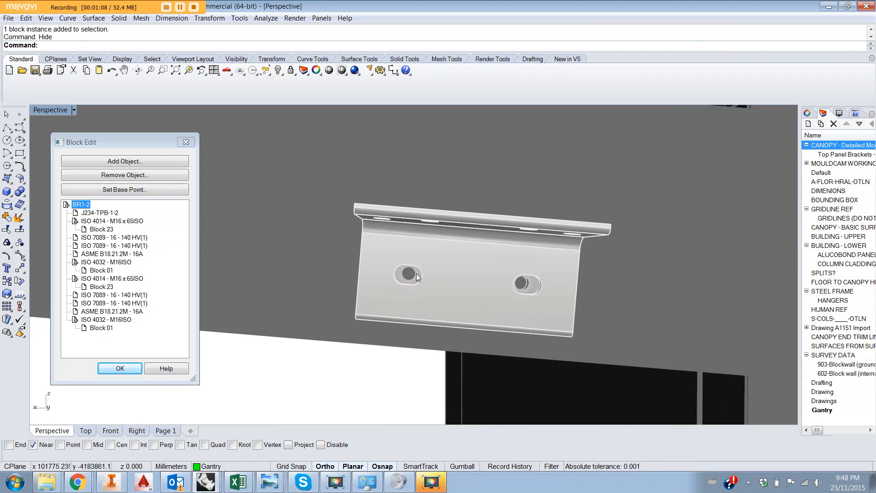
pyautogui.scroll(-5, 396, 274)
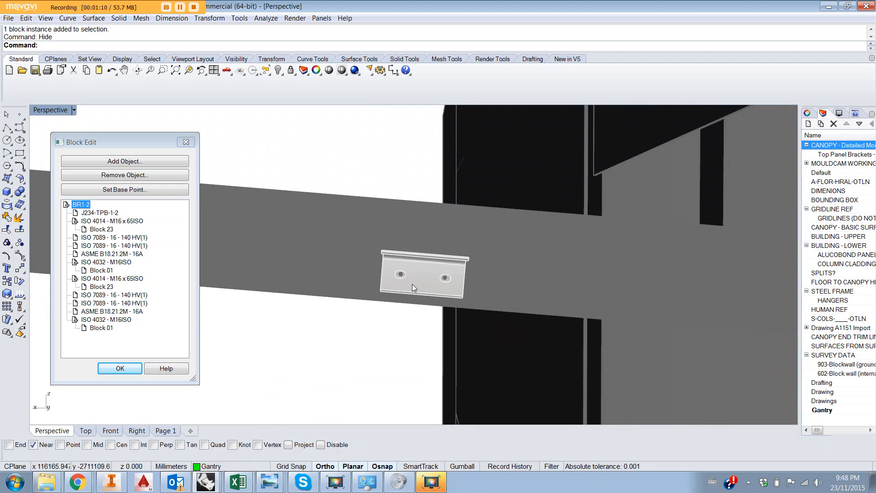
pyautogui.moveTo(412, 284); pyautogui.dragTo(410, 288, button='right')
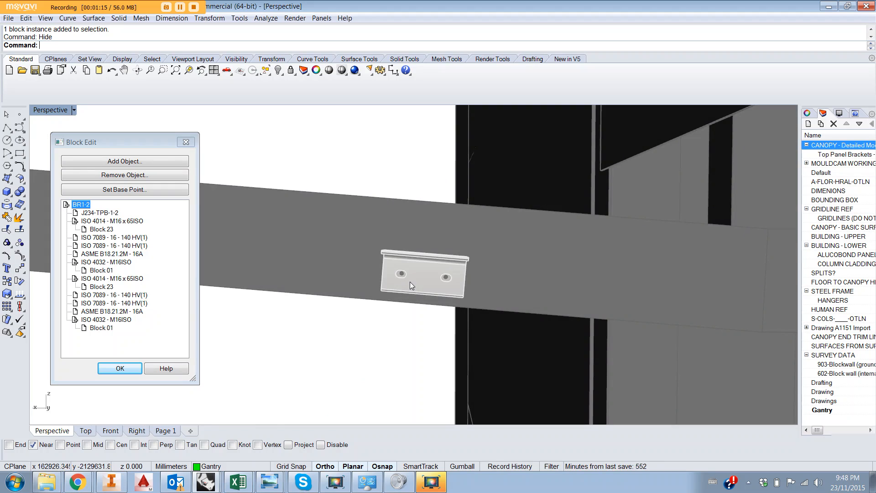
pyautogui.moveTo(410, 282); pyautogui.dragTo(412, 280, button='right')
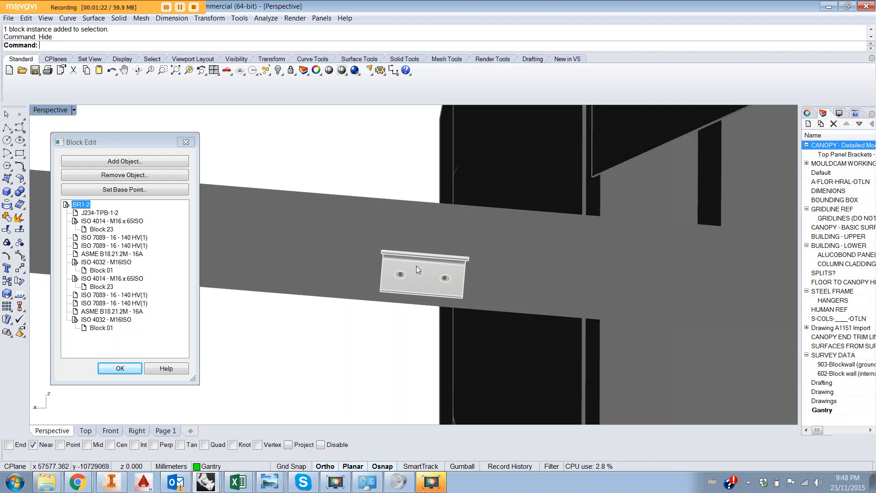
pyautogui.moveTo(458, 258); pyautogui.dragTo(434, 212, button='right')
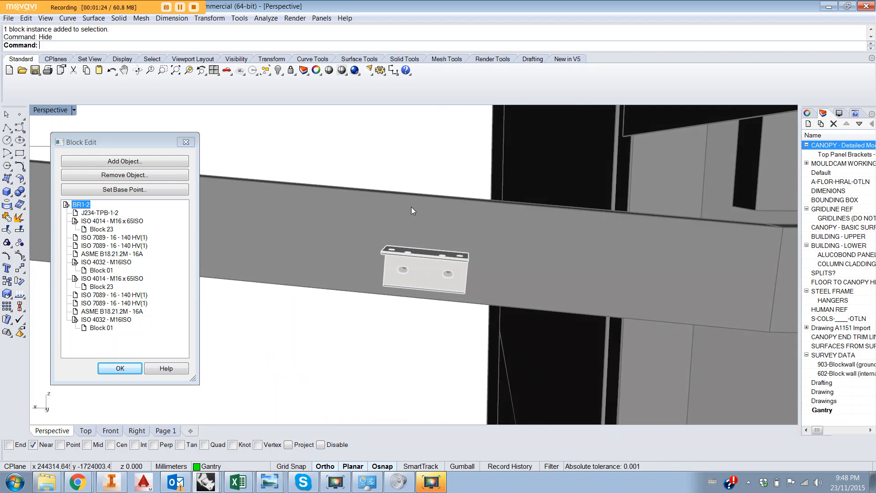
# - Undo the hiding of the fasteners and abort the block edit
pyautogui.hotkey('ctrl', 'z')
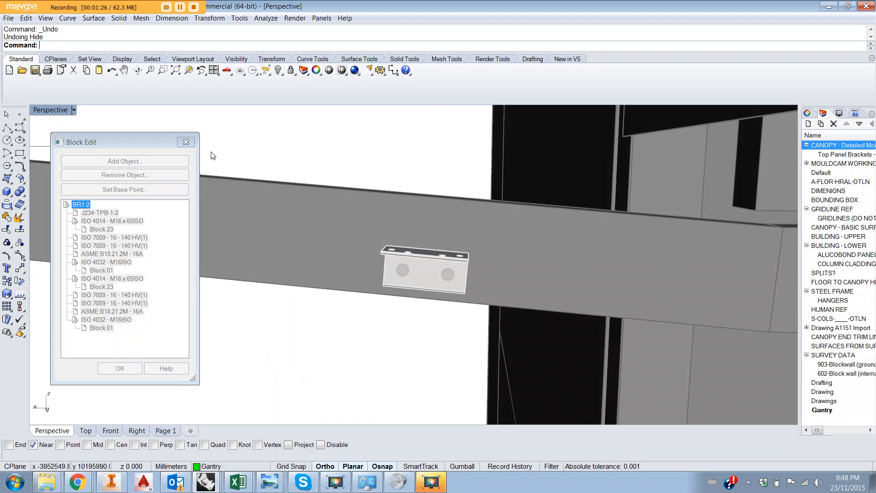
pyautogui.hotkey('ctrl', 'z')
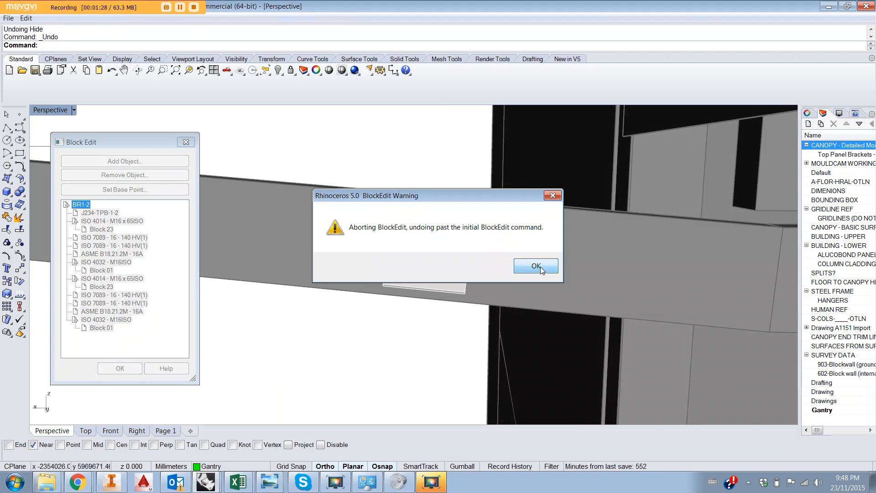
pyautogui.click(536, 266)
# - Inspect the bracket's bolted connection from the side, and view the row of brackets along the gantry
pyautogui.moveTo(536, 267); pyautogui.dragTo(399, 275, button='right')
pyautogui.scroll(8, 370, 264)
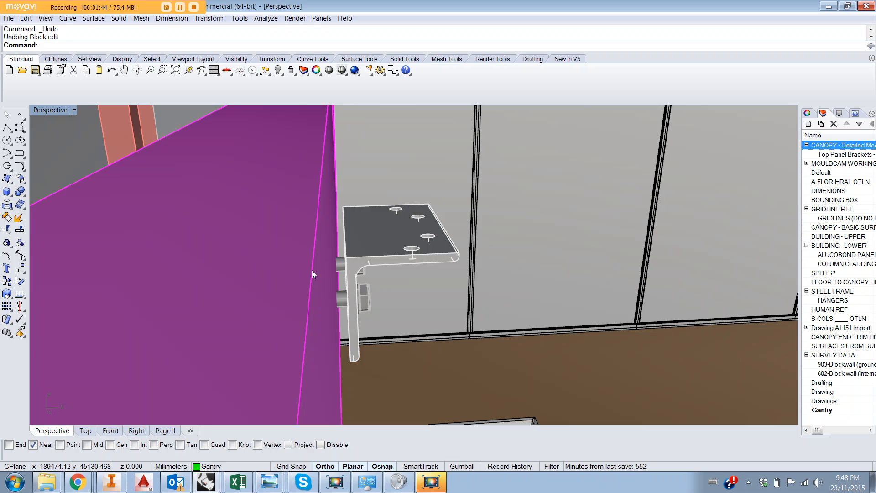
pyautogui.scroll(-6, 312, 272)
pyautogui.scroll(-5, 312, 273)
pyautogui.moveTo(381, 297); pyautogui.dragTo(385, 355, button='right')
pyautogui.keyDown('shift'); pyautogui.moveTo(531, 358); pyautogui.dragTo(232, 325, button='right'); pyautogui.keyUp('shift')
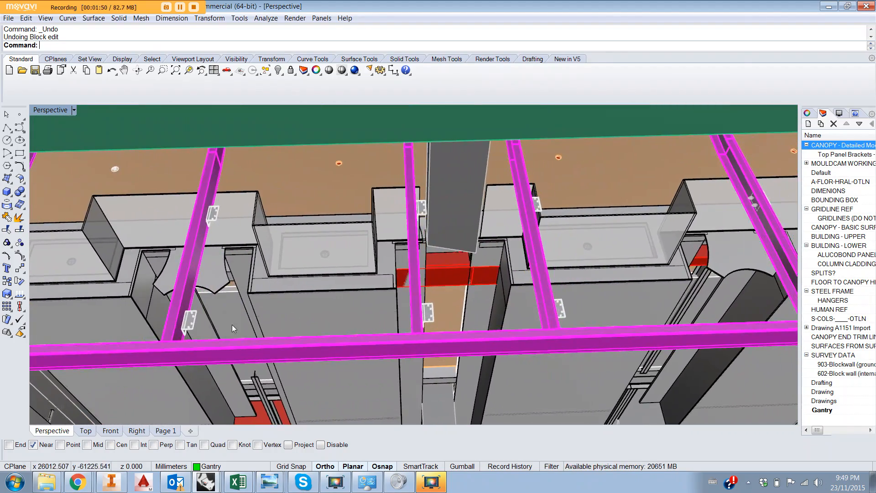
pyautogui.scroll(-3, 229, 319)
pyautogui.scroll(-6, 253, 283)
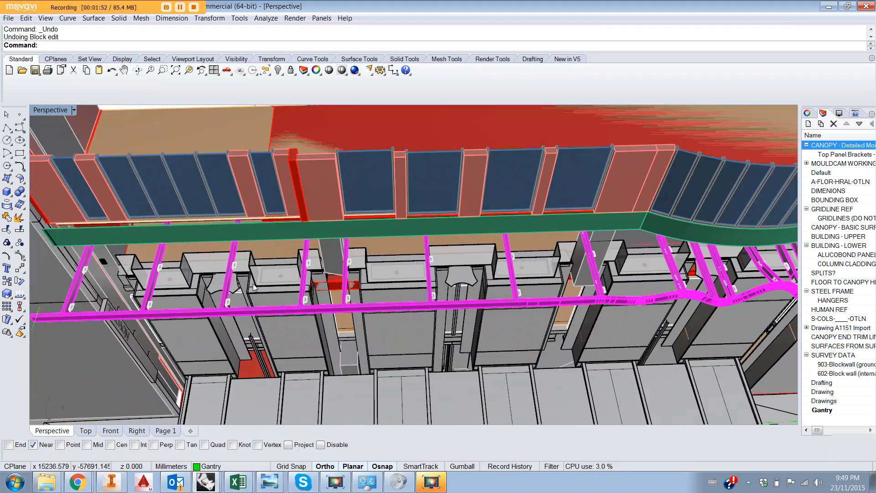
pyautogui.scroll(-5, 435, 293)
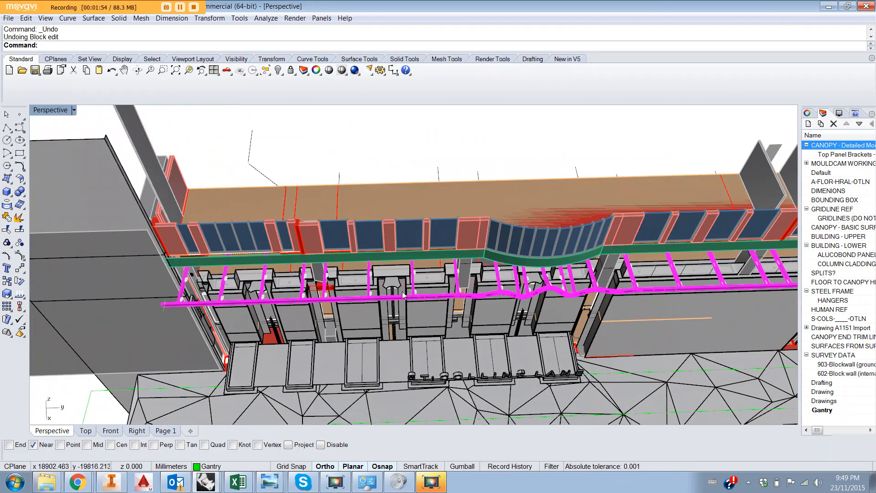
# - Examine the brackets and bolts on the cross beams at the curved section of the gantry
pyautogui.keyDown('shift'); pyautogui.moveTo(558, 293); pyautogui.dragTo(305, 306, button='right'); pyautogui.keyUp('shift')
pyautogui.scroll(4, 307, 304)
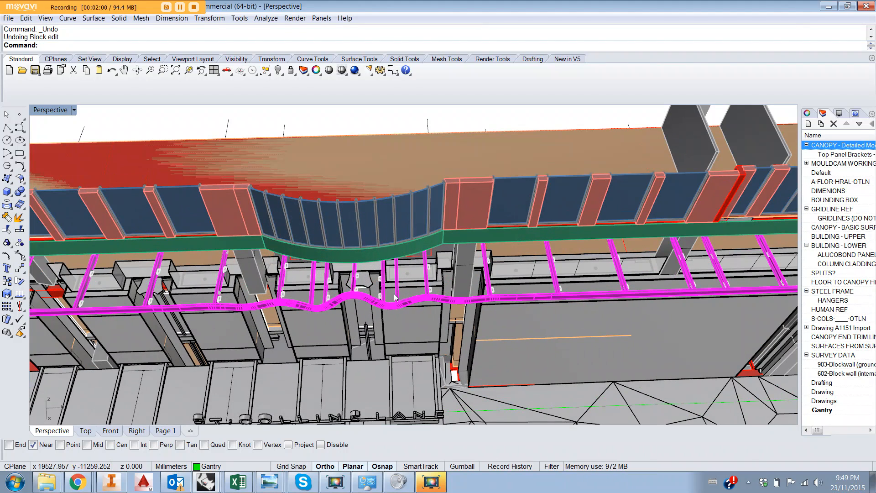
pyautogui.moveTo(396, 302); pyautogui.dragTo(393, 300, button='right')
pyautogui.scroll(5, 408, 305)
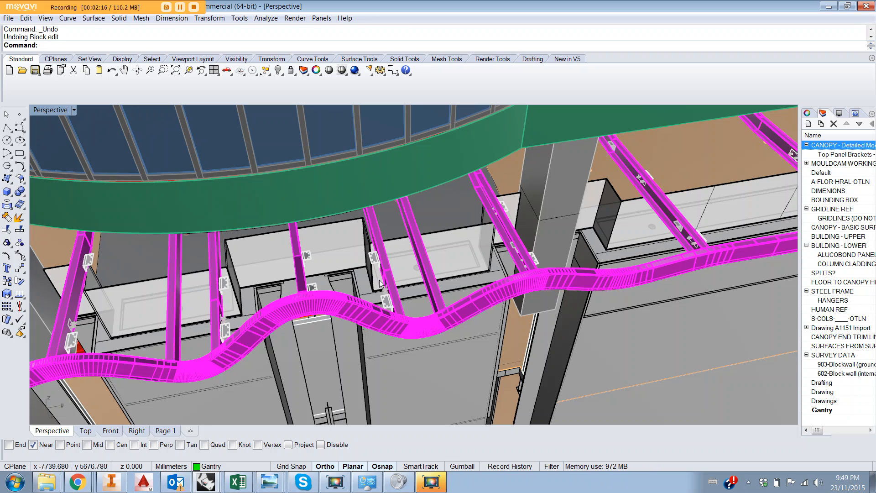
pyautogui.moveTo(396, 286); pyautogui.dragTo(354, 302, button='right')
pyautogui.scroll(5, 355, 304)
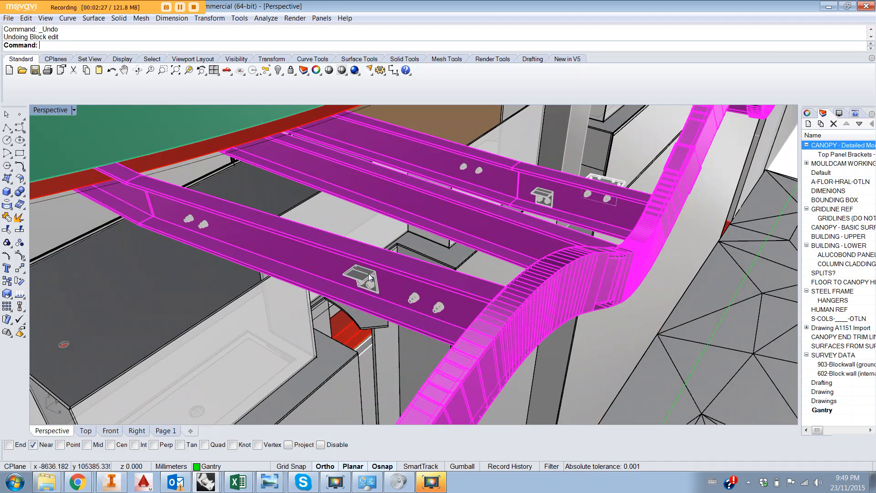
pyautogui.scroll(-1, 368, 273)
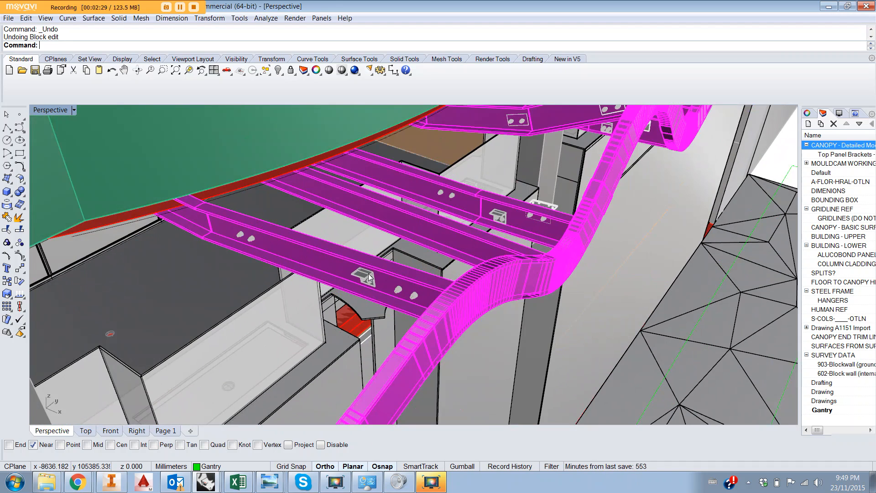
pyautogui.scroll(5, 367, 274)
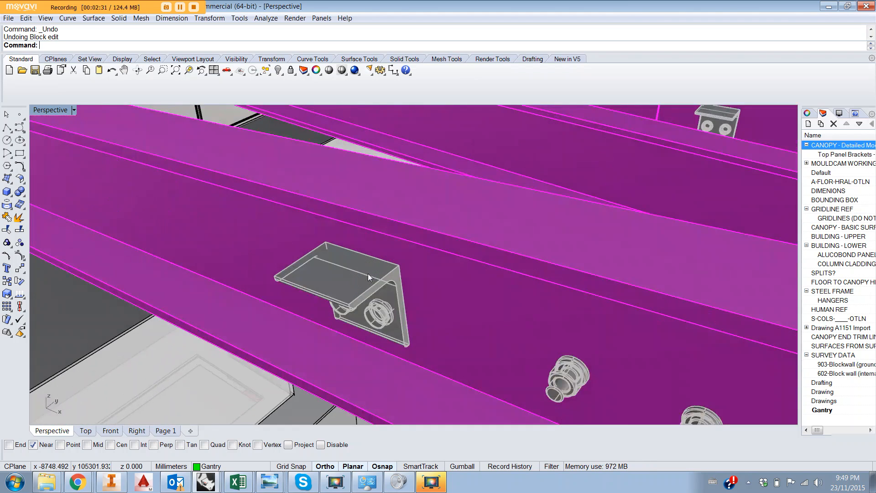
pyautogui.scroll(-3, 369, 276)
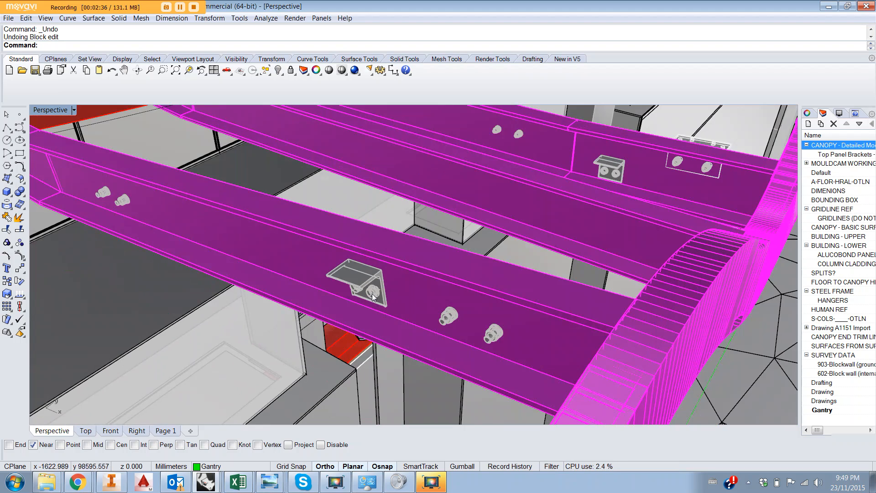
pyautogui.scroll(3, 373, 294)
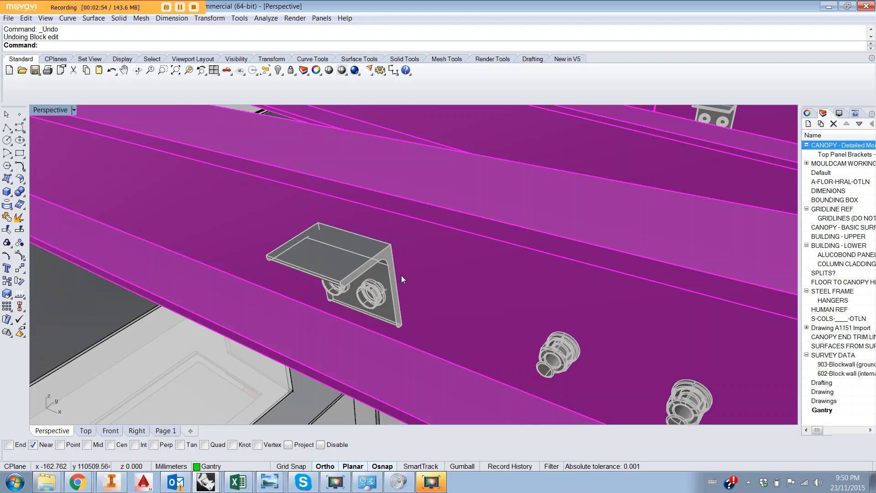
# - Return to an overall view of the canopy and gantry from the end of the building
pyautogui.scroll(-3, 428, 251)
pyautogui.scroll(-10, 428, 250)
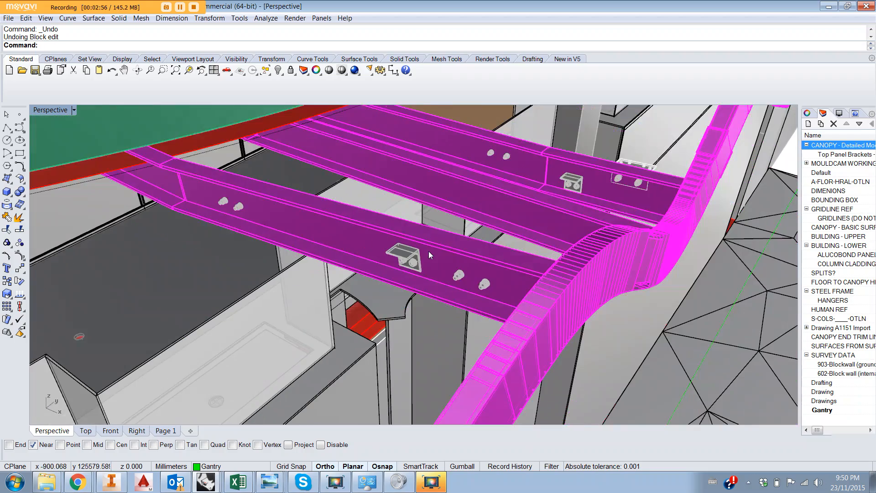
pyautogui.scroll(-3, 429, 254)
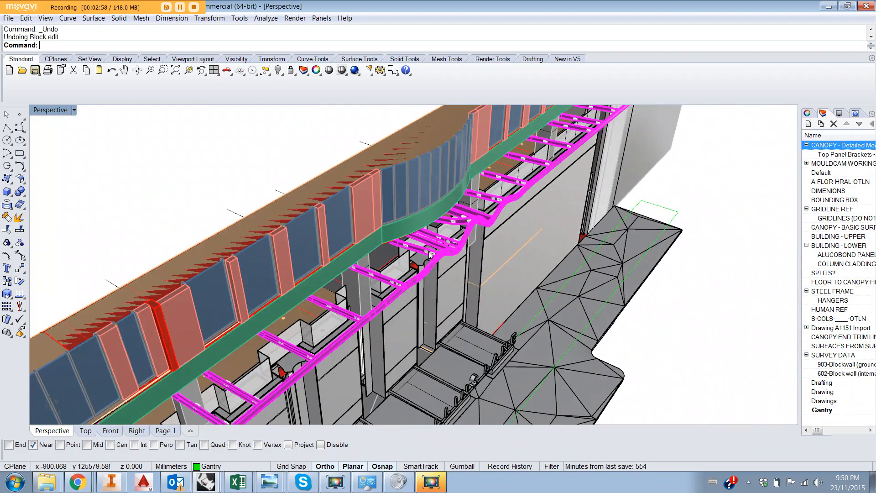
pyautogui.scroll(-3, 473, 260)
pyautogui.moveTo(486, 261); pyautogui.dragTo(643, 246, button='right')
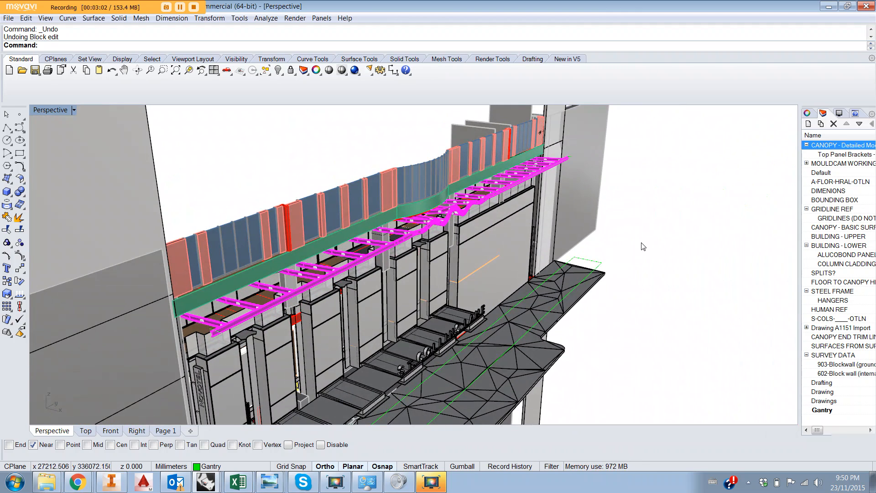